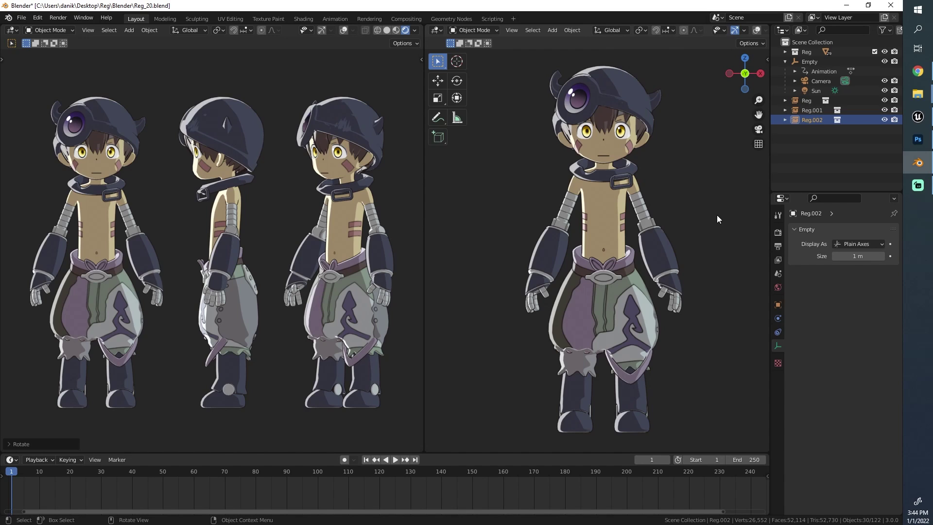
- Orbit the right viewport into an angled perspective view of the character, then switch to File Explorer
middle_drag(702, 205, 684, 228)
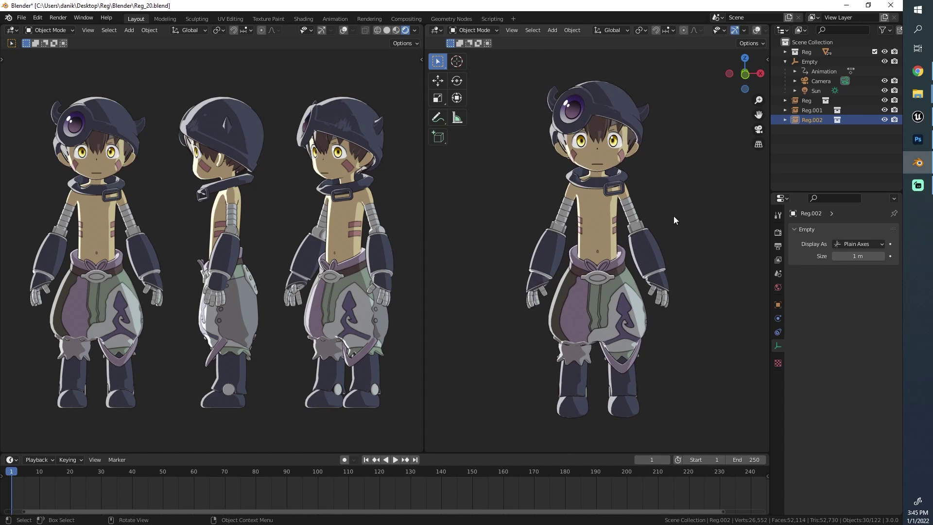
click(552, 30)
key(alt+Tab)
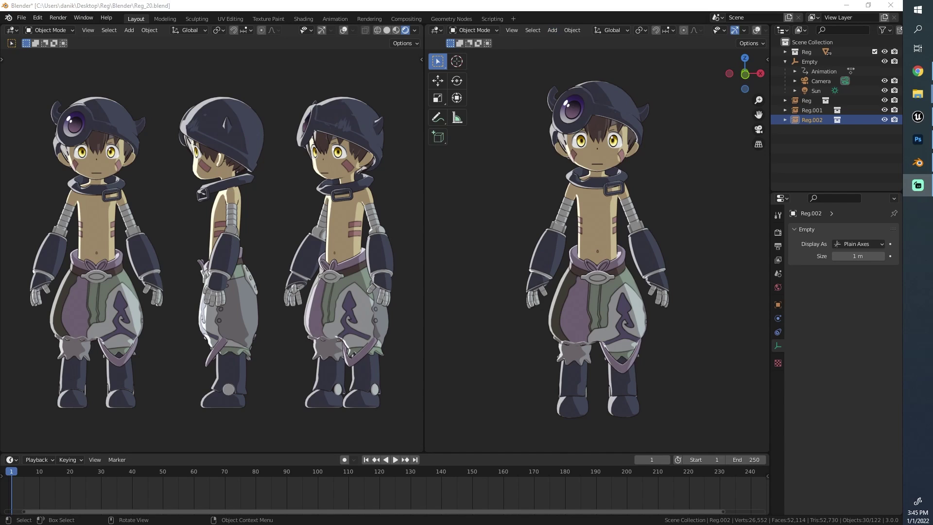
key(alt+Tab)
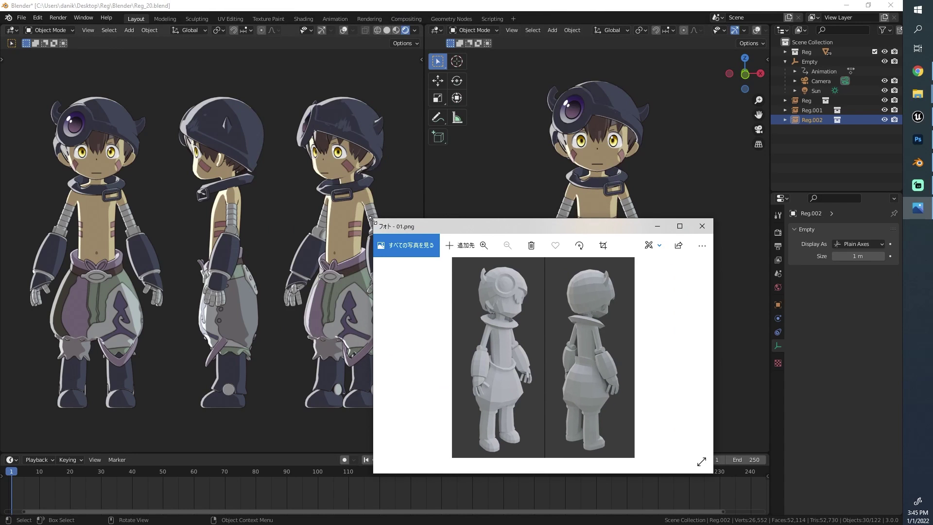
- Enlarge the Photos window and advance to 02.png, the coloured render with the red cape
drag(371, 217, 151, 82)
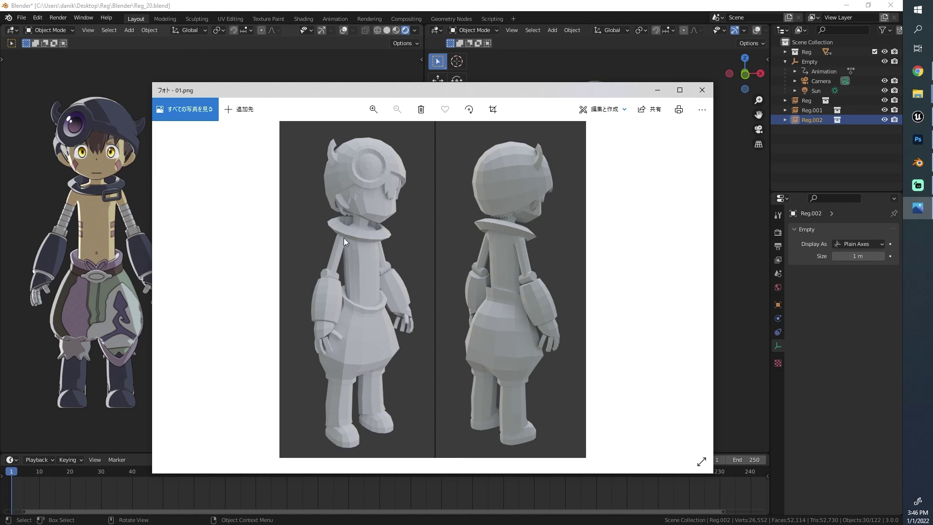
key(Right)
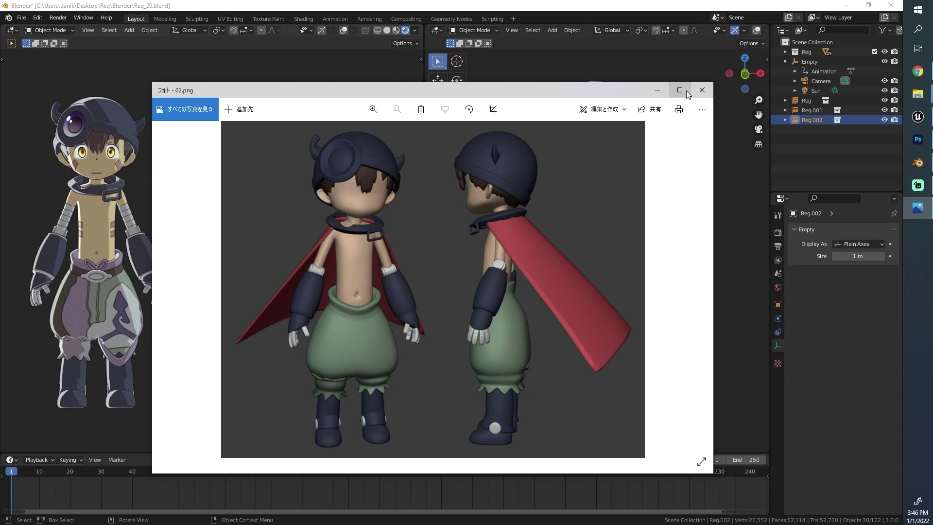
- Step through renders 03.png to 08.png, ending on the triangulated wireframe render
key(Right)
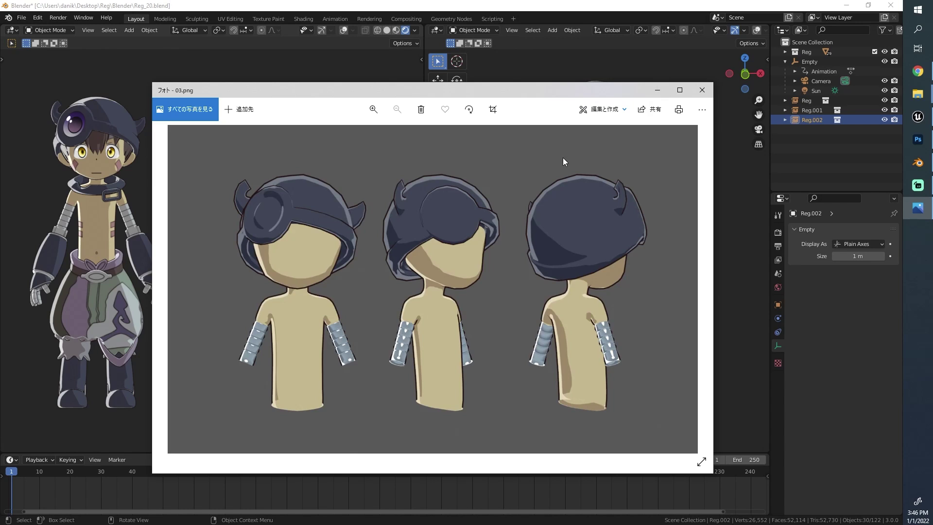
key(Right)
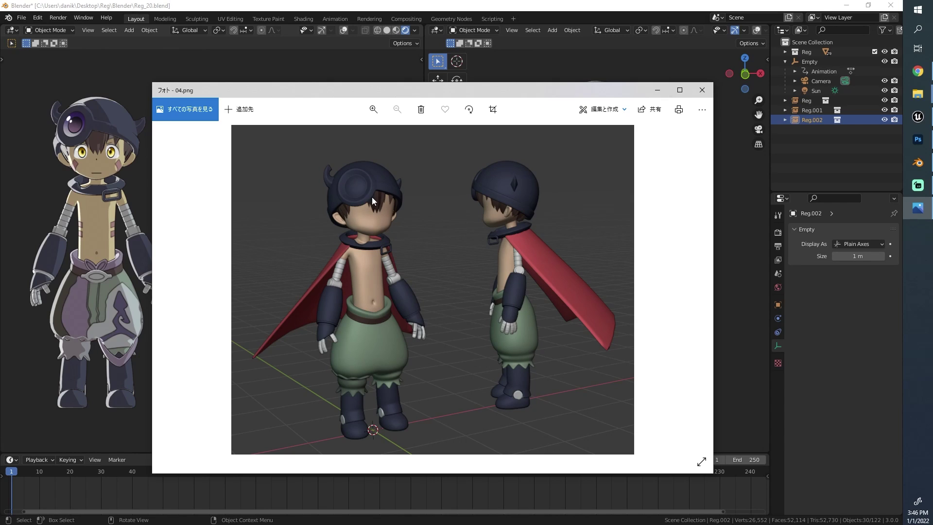
key(Right)
key(Right)
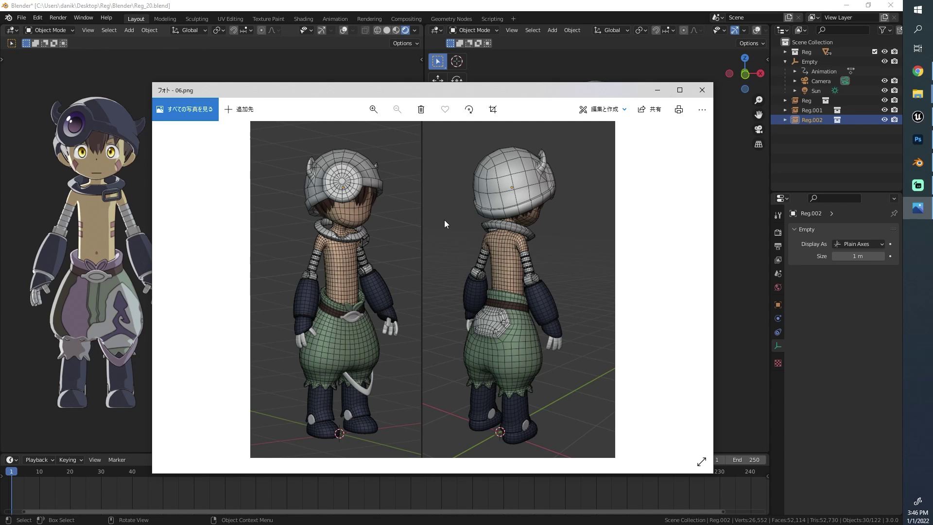
key(Right)
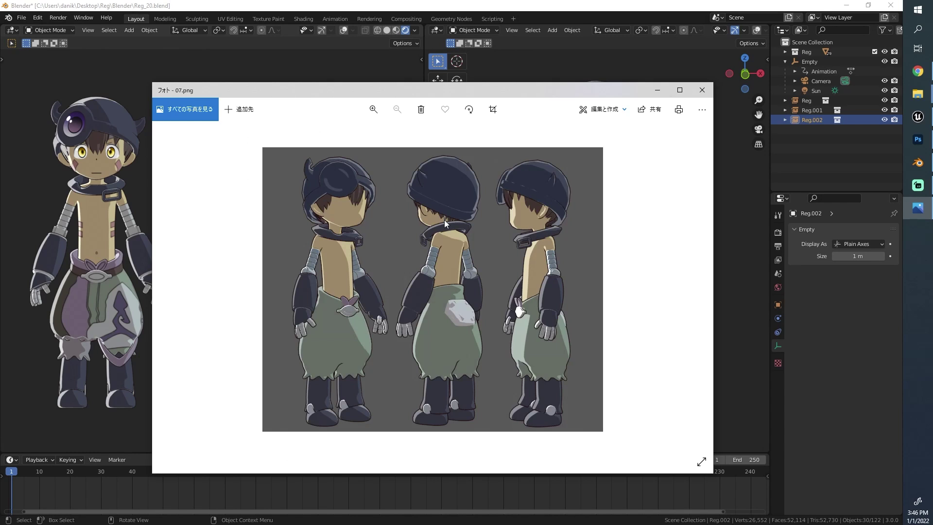
key(Right)
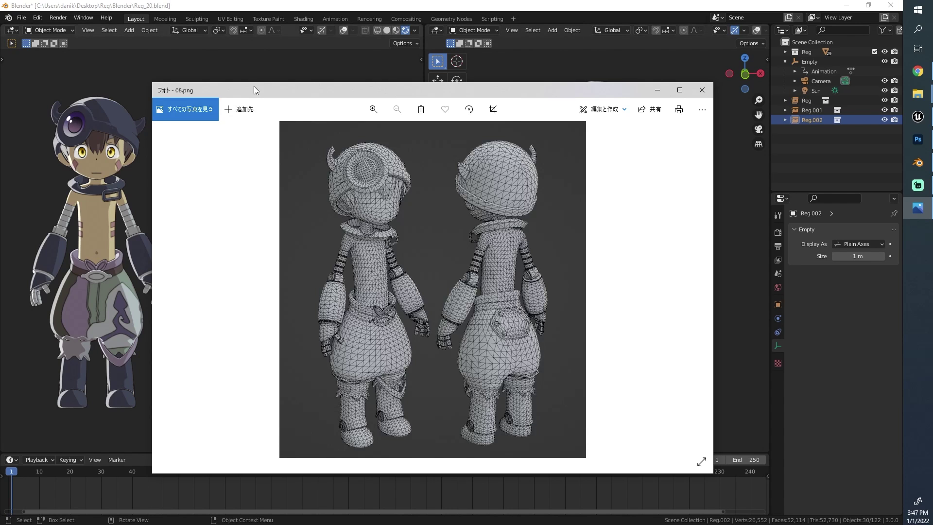
- Make the Photos window taller and compare wireframe 08.png with clay 09.png, ending on 09.png
drag(256, 82, 278, 9)
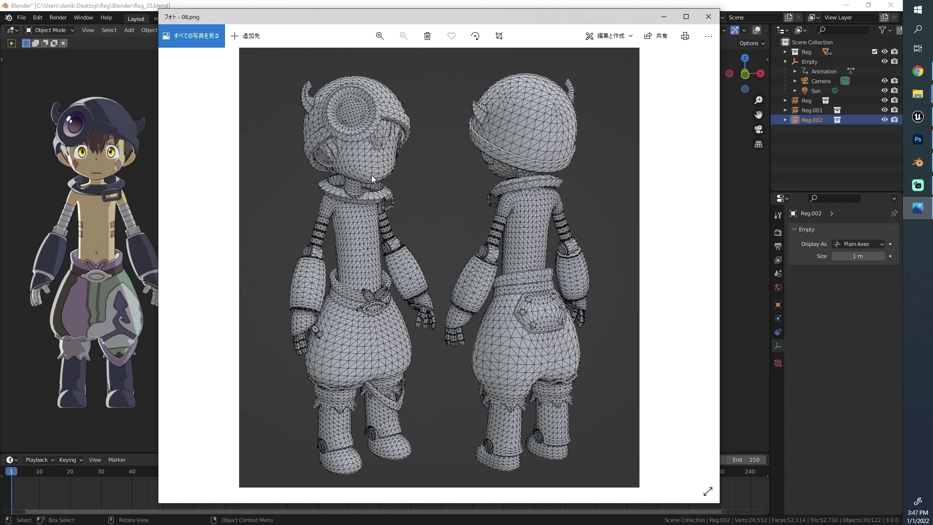
key(Right)
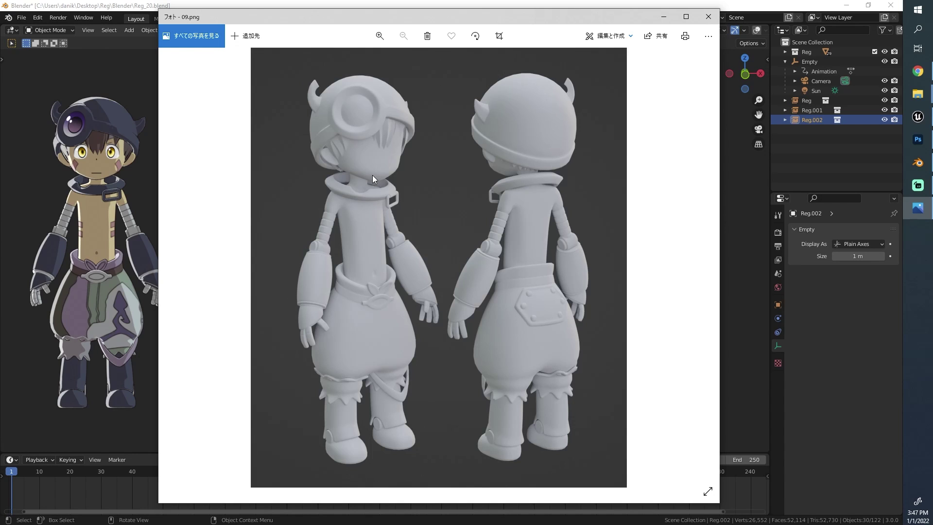
key(Left)
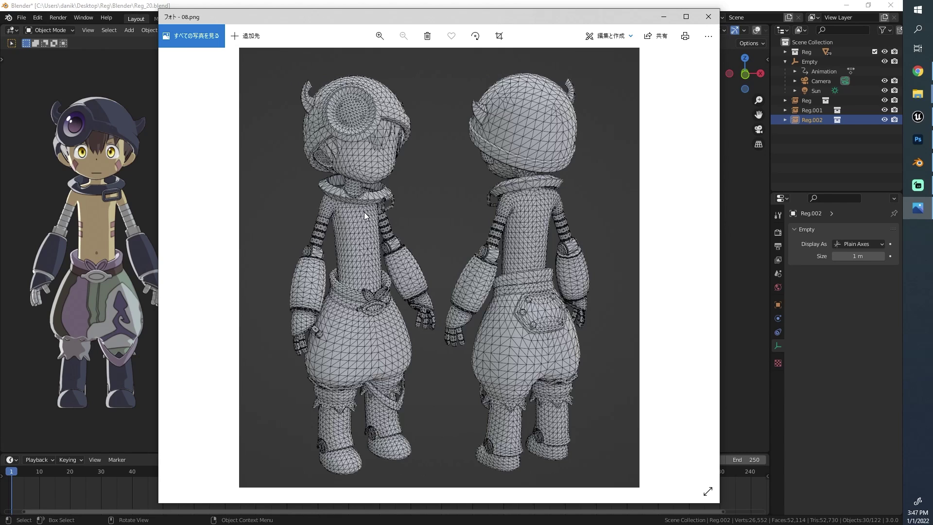
key(Right)
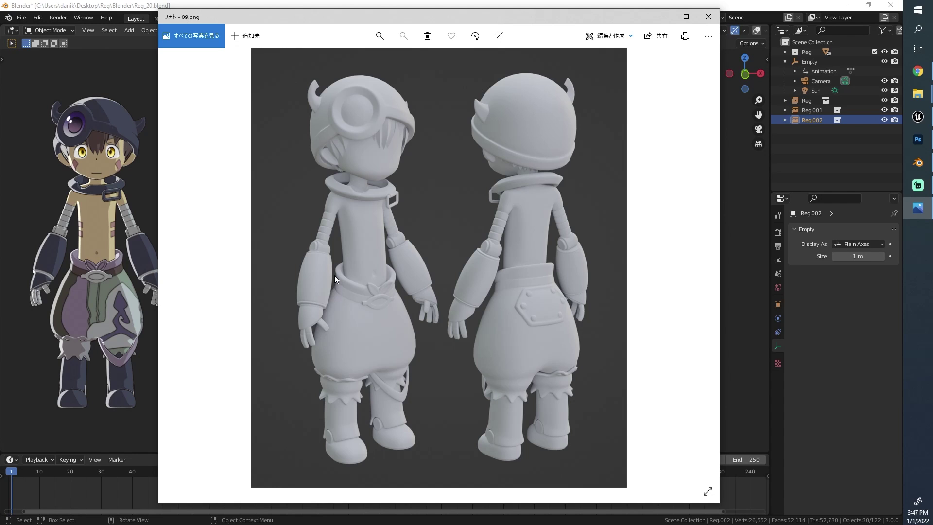
key(Left)
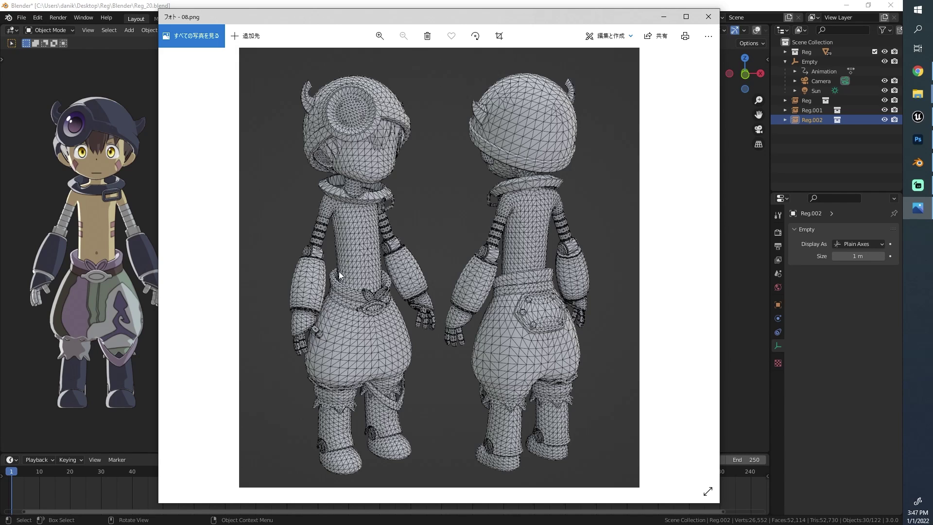
key(Right)
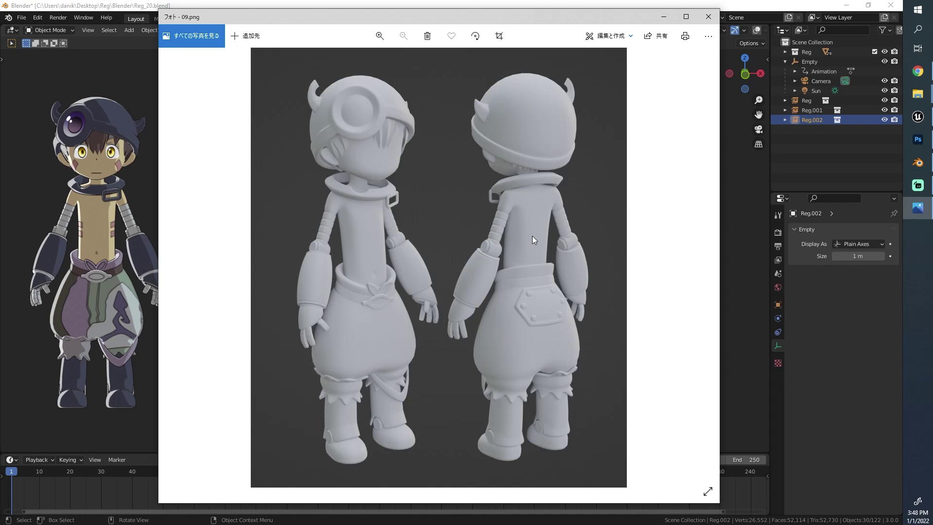
- Zoom into 09.png to inspect the back pocket, arms and face, then advance to 10.png
ctrl+scroll(532, 235, up, 5)
drag(512, 221, 452, 135)
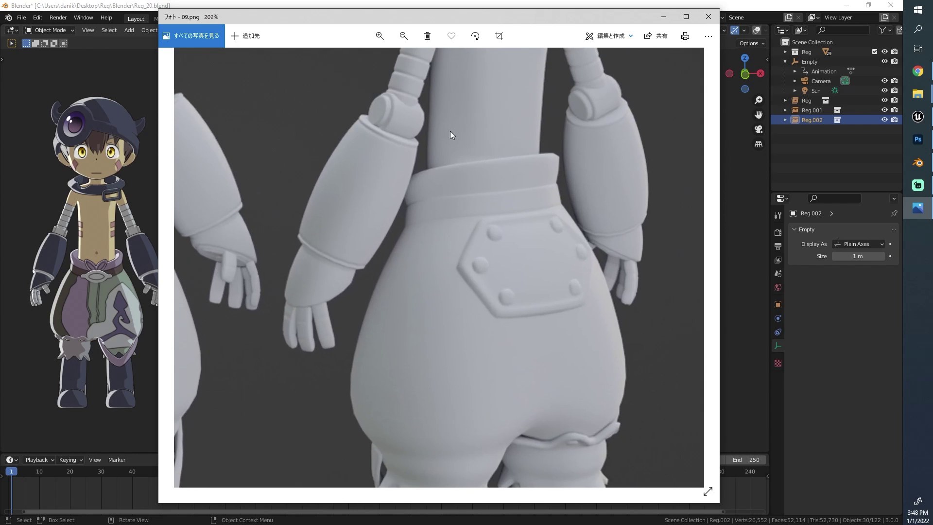
drag(433, 282, 453, 139)
drag(286, 112, 466, 271)
drag(297, 221, 336, 437)
drag(336, 190, 357, 305)
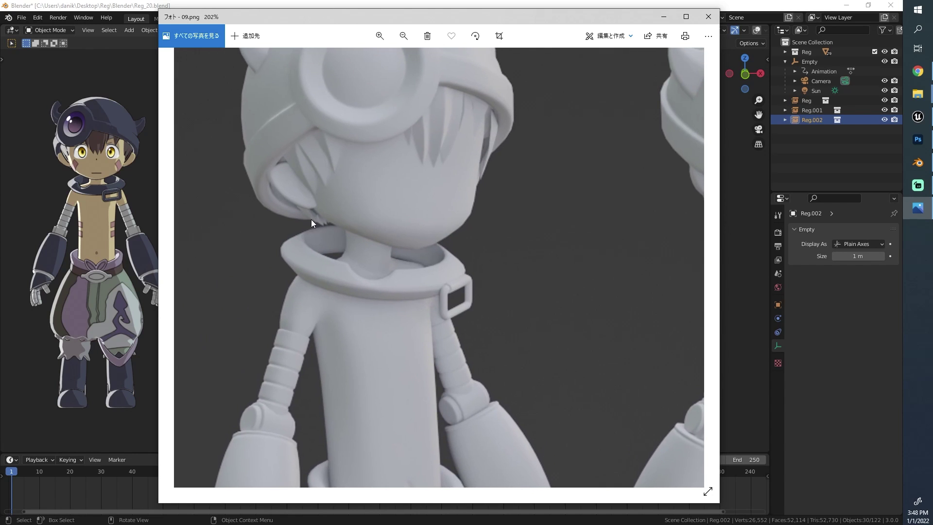
scroll(435, 243, down, 2)
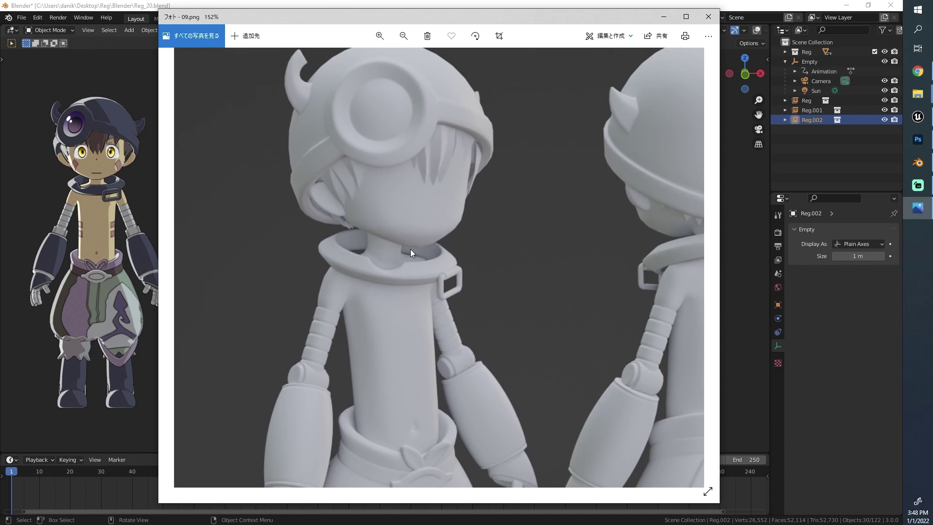
scroll(492, 203, up, 4)
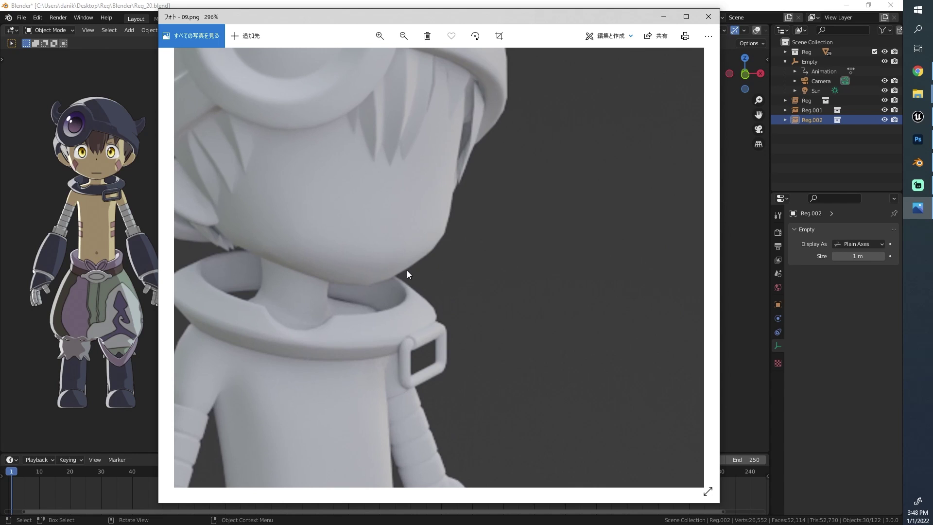
scroll(407, 270, down, 5)
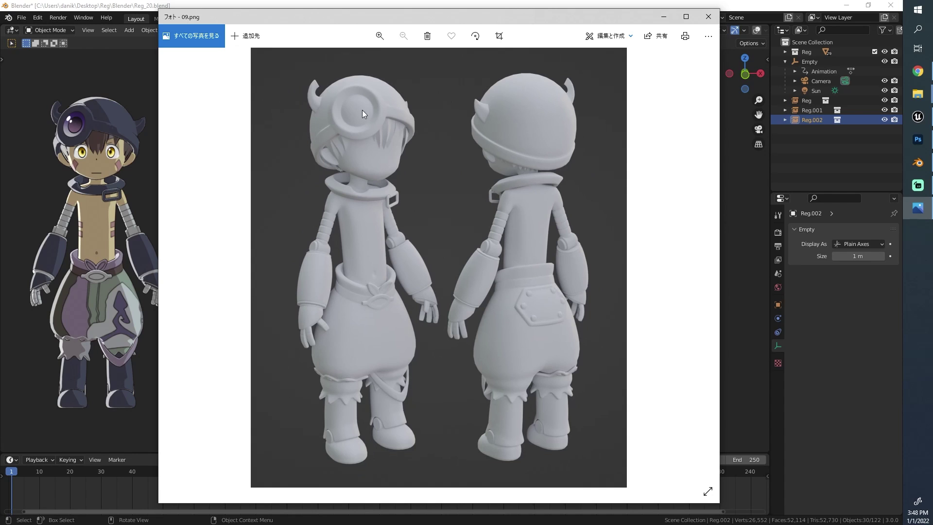
key(Right)
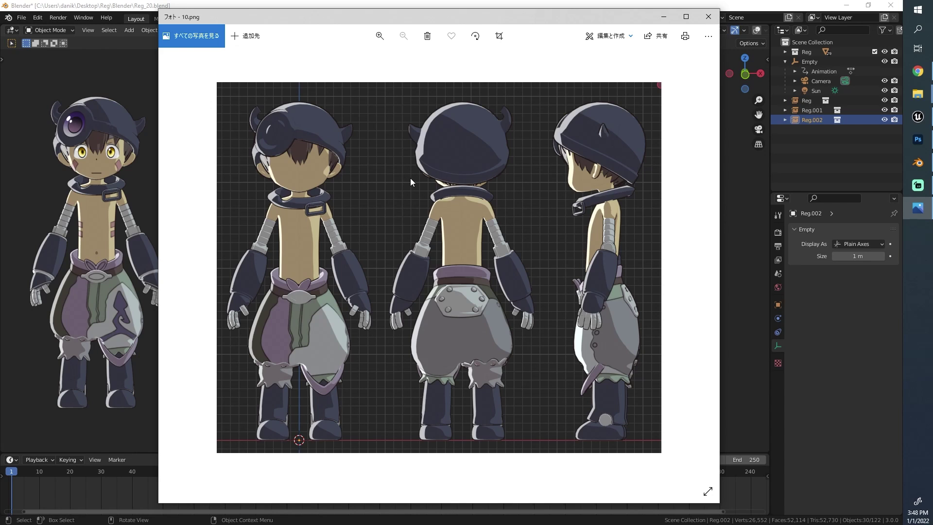
- Show the next toon-shaded character sheet, zoom in and out on it, then open the .mov clip
key(Right)
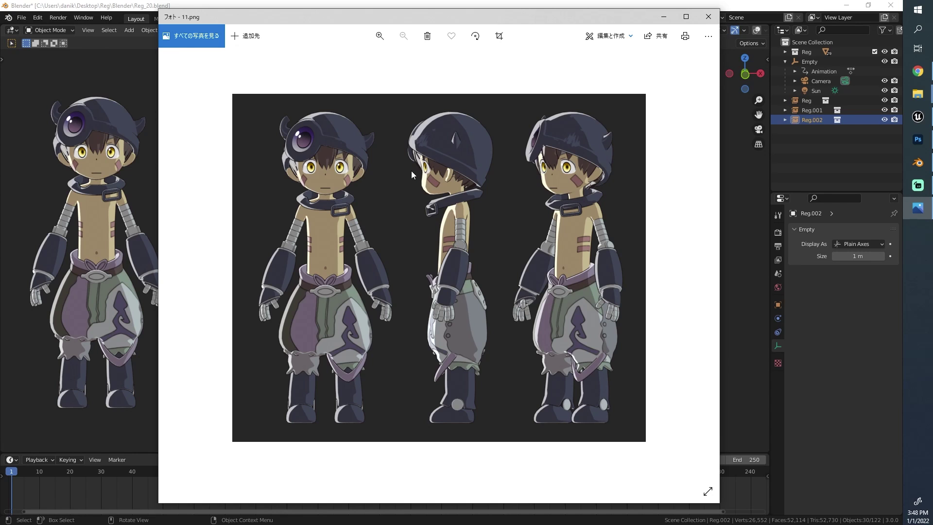
scroll(355, 167, up, 3)
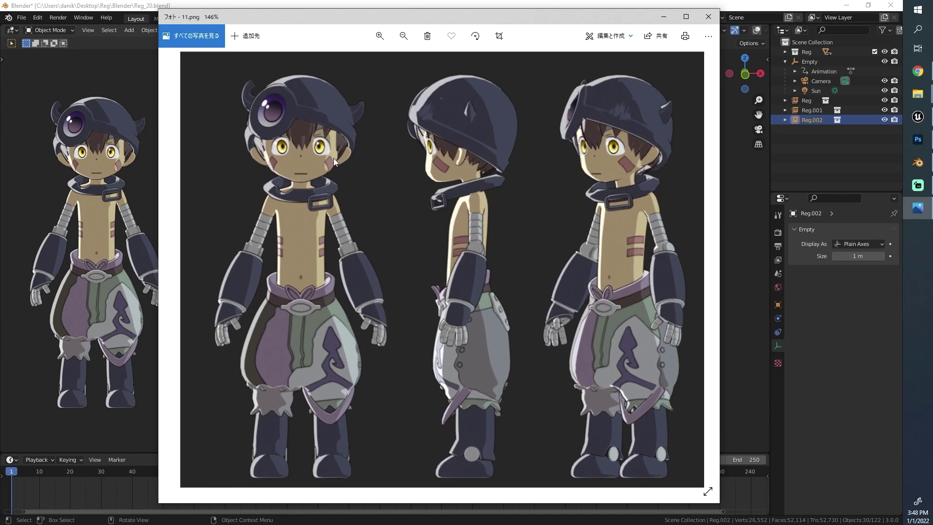
scroll(248, 234, down, 2)
scroll(282, 344, up, 3)
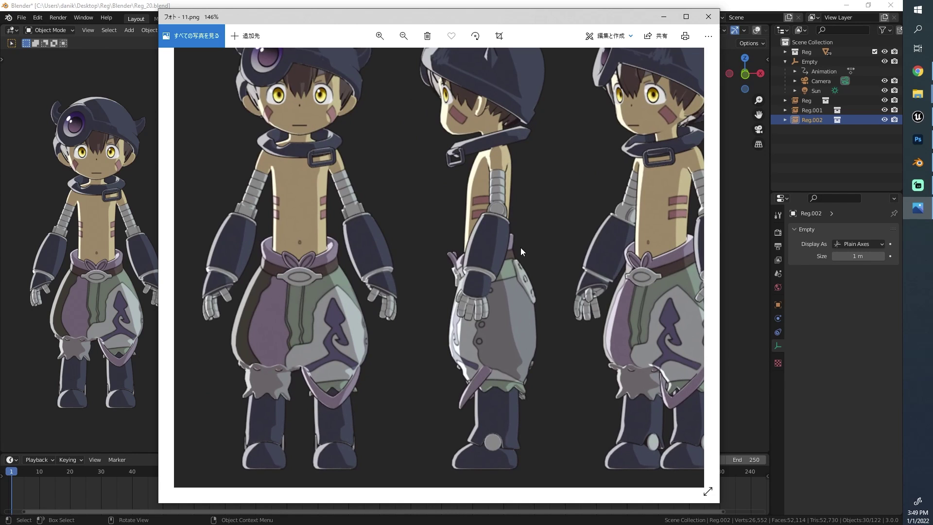
scroll(300, 219, down, 2)
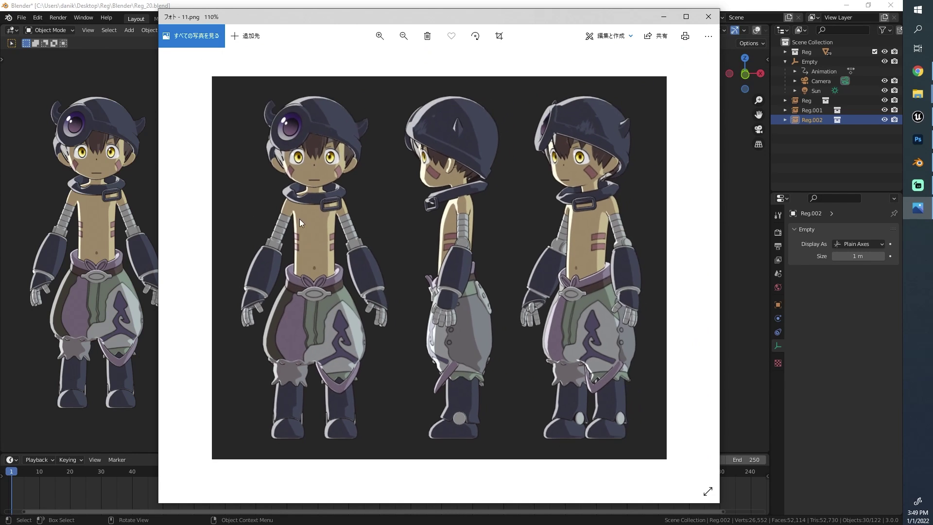
scroll(290, 177, up, 4)
scroll(289, 100, up, 2)
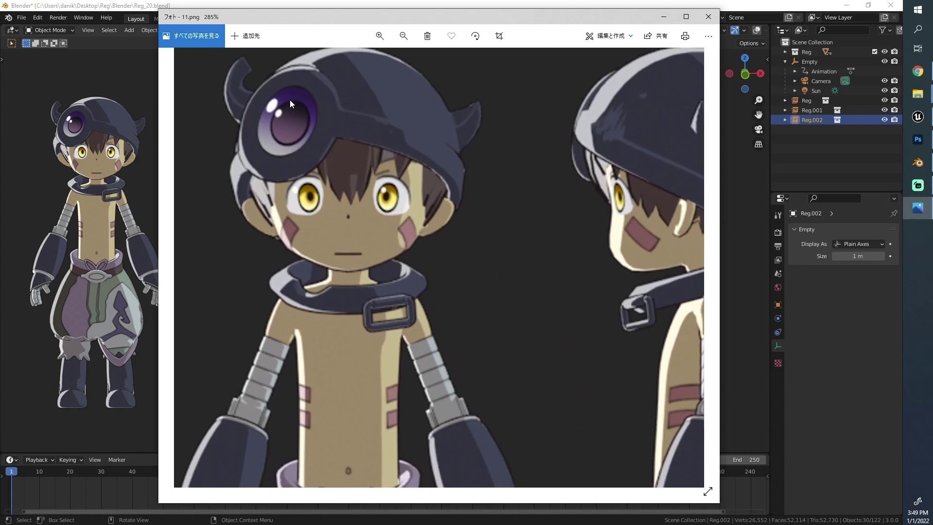
scroll(377, 219, down, 5)
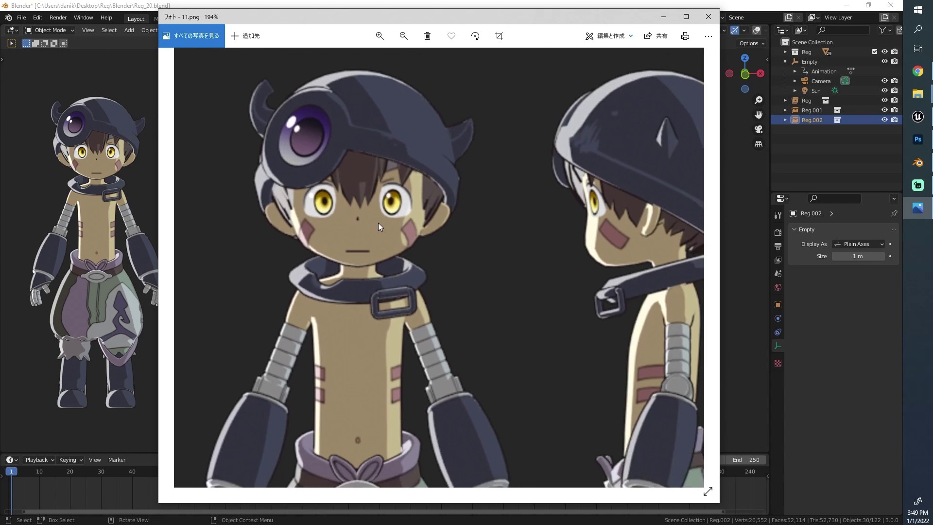
key(Right)
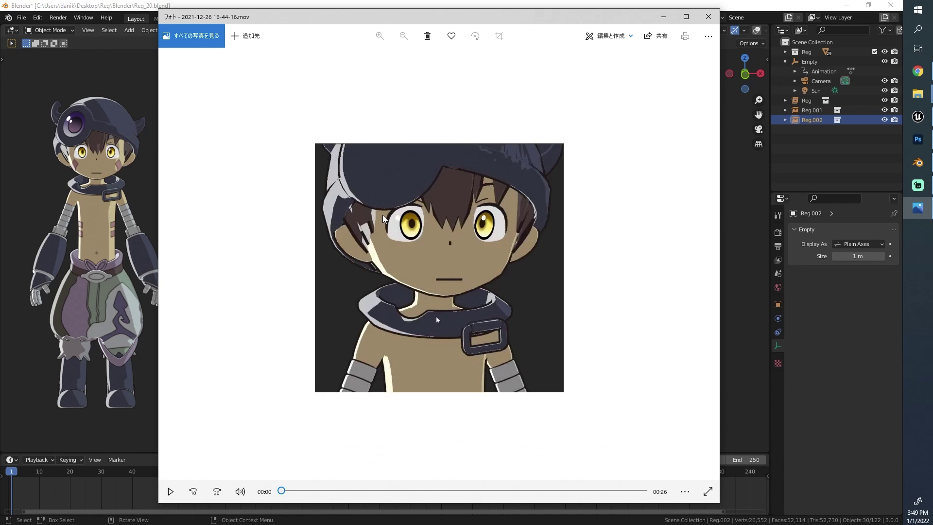
- Play the video to the face close-up, pause, close Photos and select the upper body mesh
click(170, 492)
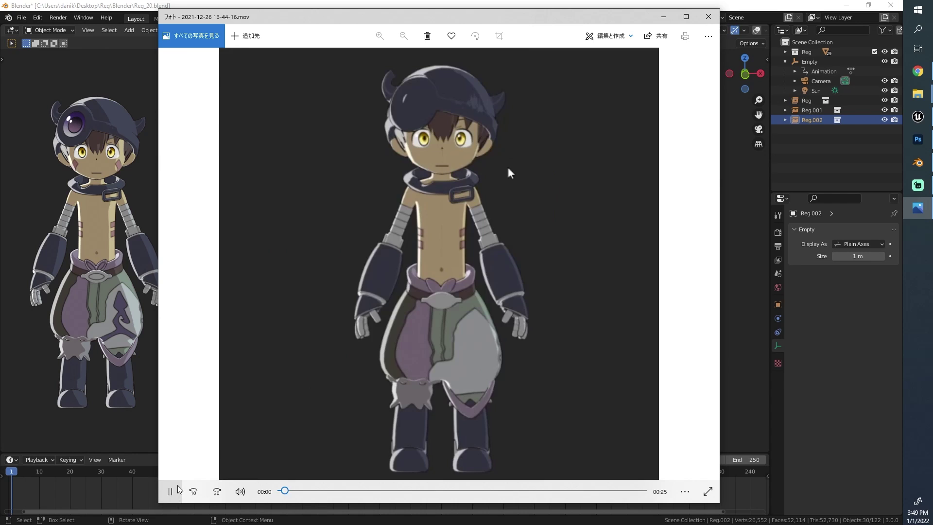
drag(303, 490, 364, 487)
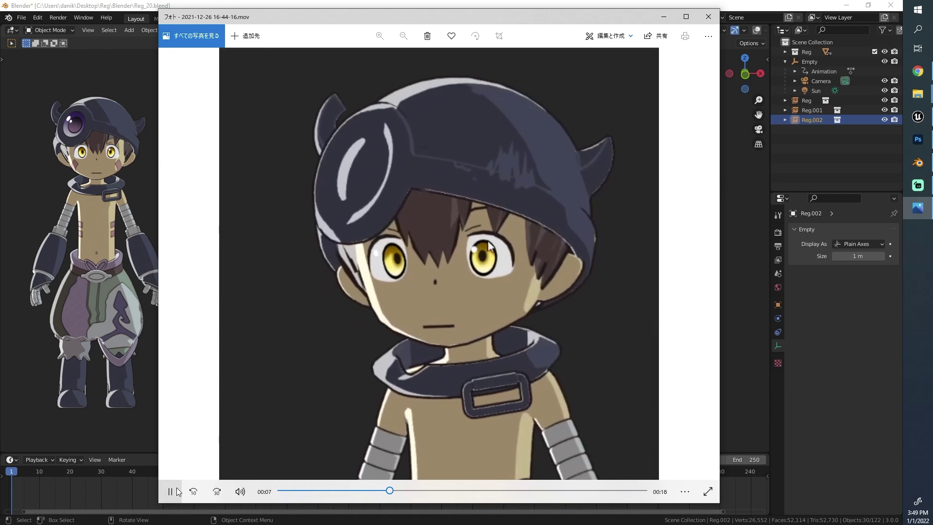
click(171, 492)
click(708, 16)
click(591, 167)
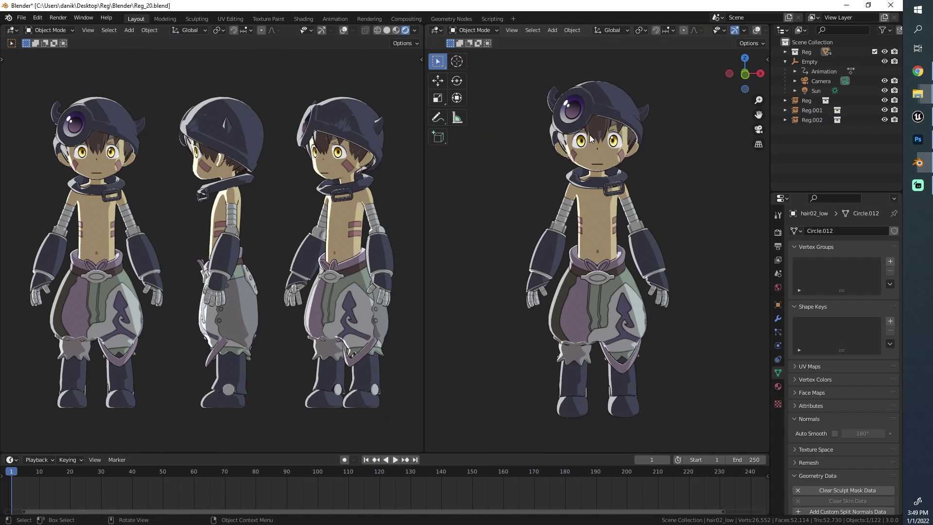
scroll(721, 30, down, 3)
click(717, 31)
click(579, 143)
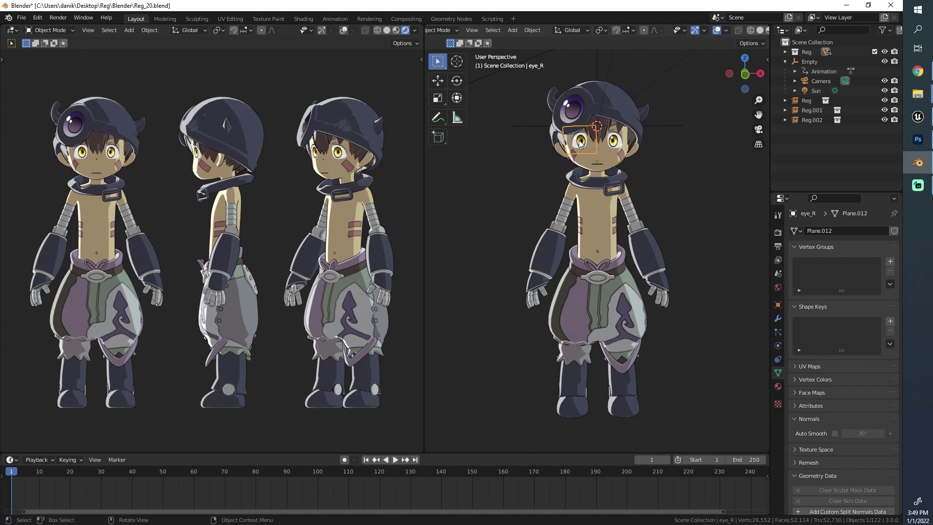
key(KP_Decimal)
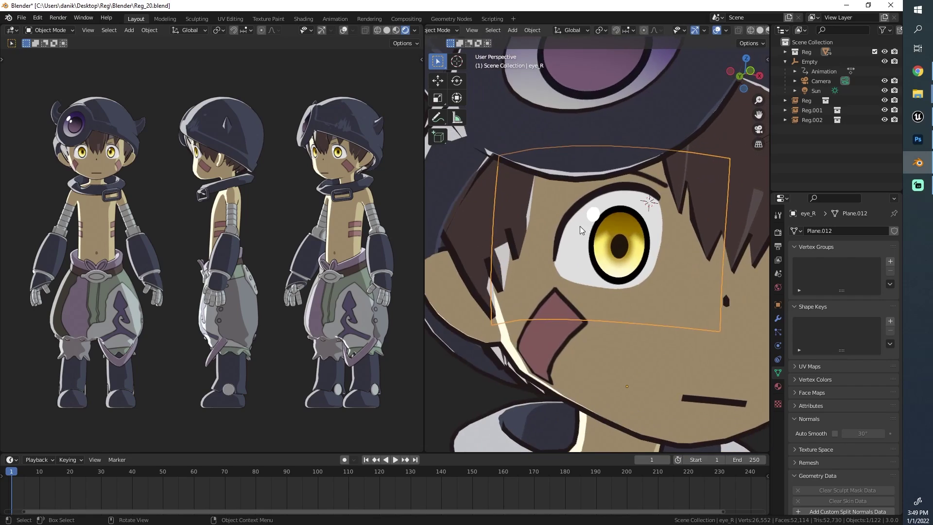
key(Tab)
middle_drag(605, 230, 549, 242)
key(Tab)
scroll(624, 277, down, 3)
scroll(604, 253, up, 4)
middle_drag(604, 253, 547, 240)
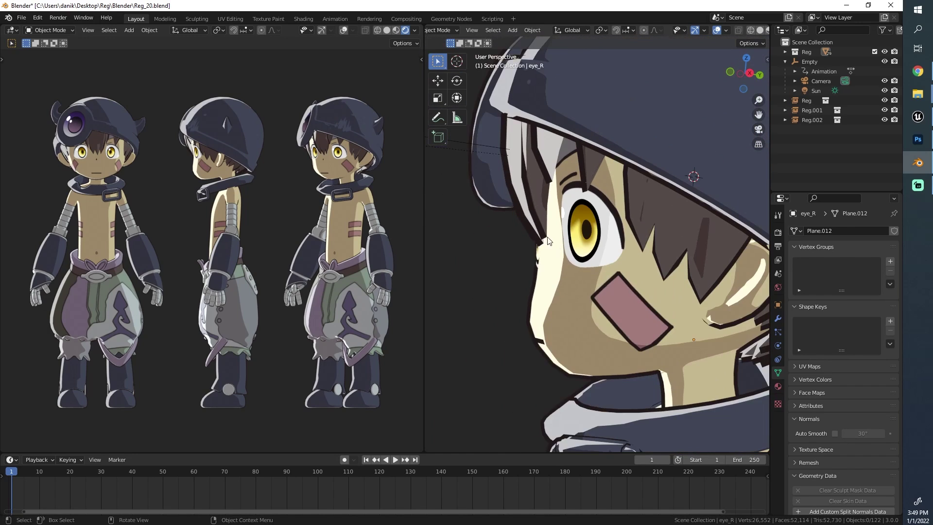
middle_drag(664, 227, 581, 307)
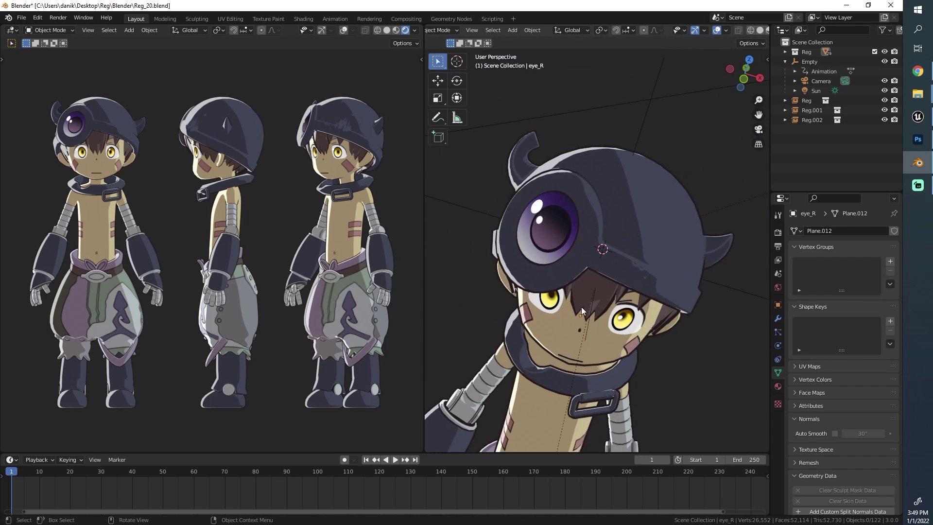
middle_drag(597, 255, 552, 270)
scroll(569, 262, down, 3)
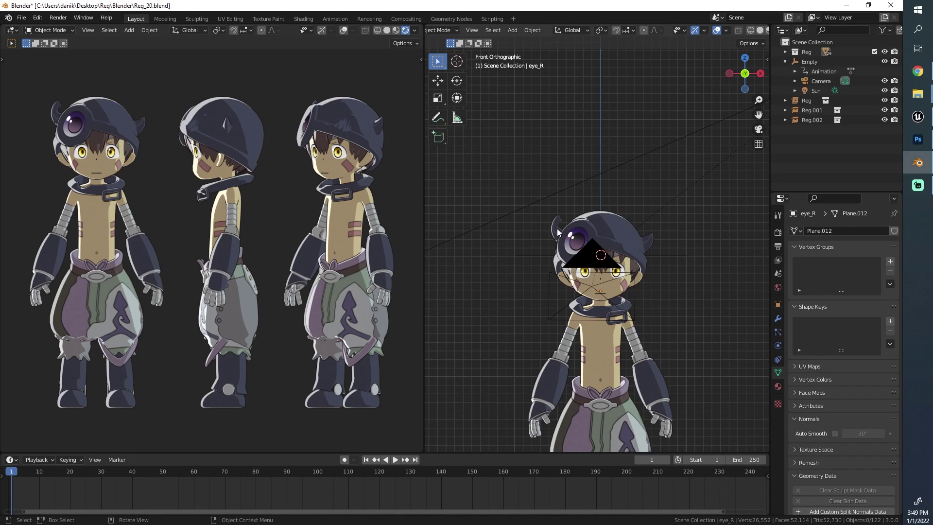
shift+middle_drag(557, 230, 578, 170)
click(716, 30)
scroll(663, 279, up, 2)
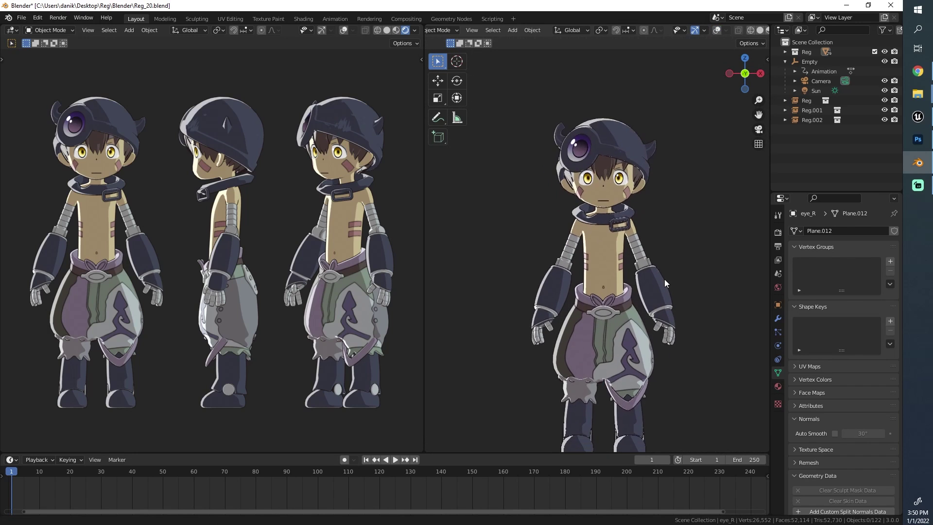
- Tilt and reframe the three turnaround models, then widen their viewport to the right
shift+middle_drag(664, 279, 657, 246)
scroll(657, 285, up, 1)
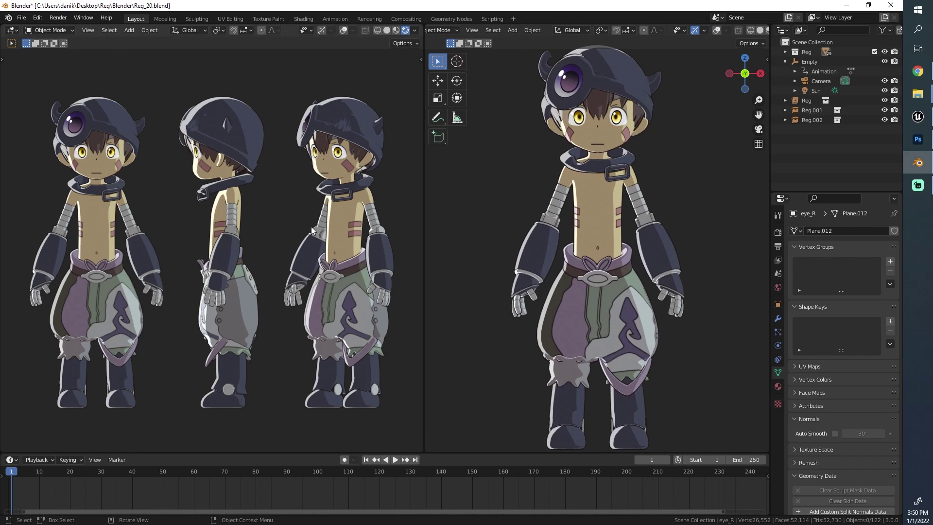
middle_drag(315, 212, 319, 252)
scroll(331, 235, up, 3)
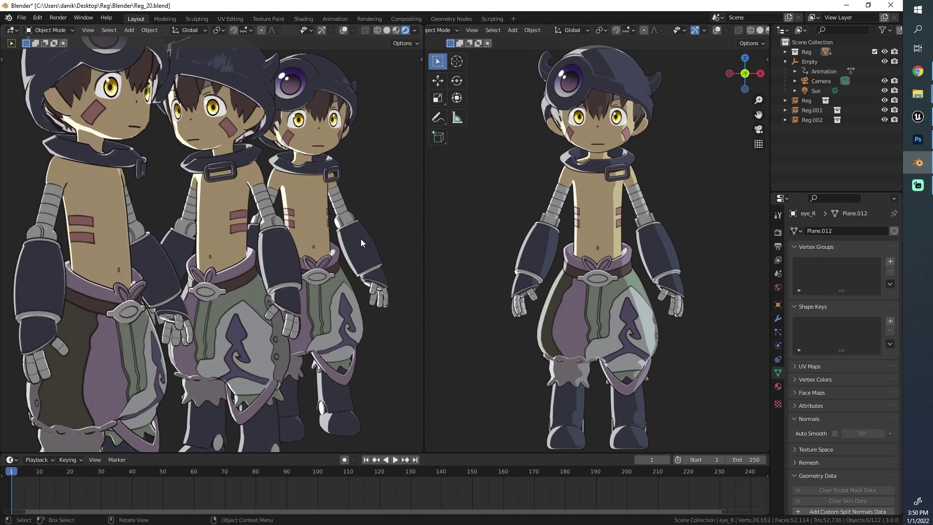
scroll(356, 240, down, 3)
scroll(291, 273, up, 9)
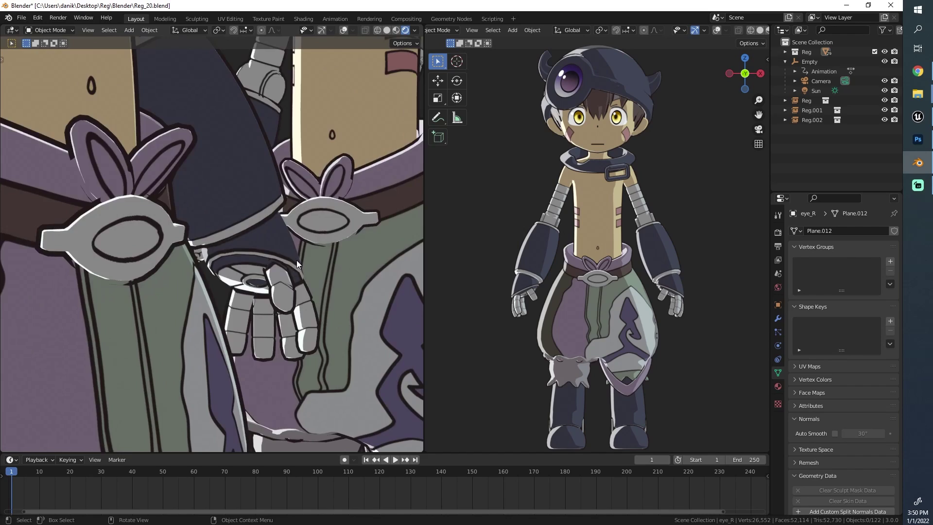
scroll(296, 260, down, 6)
middle_drag(313, 258, 214, 262)
scroll(291, 243, up, 2)
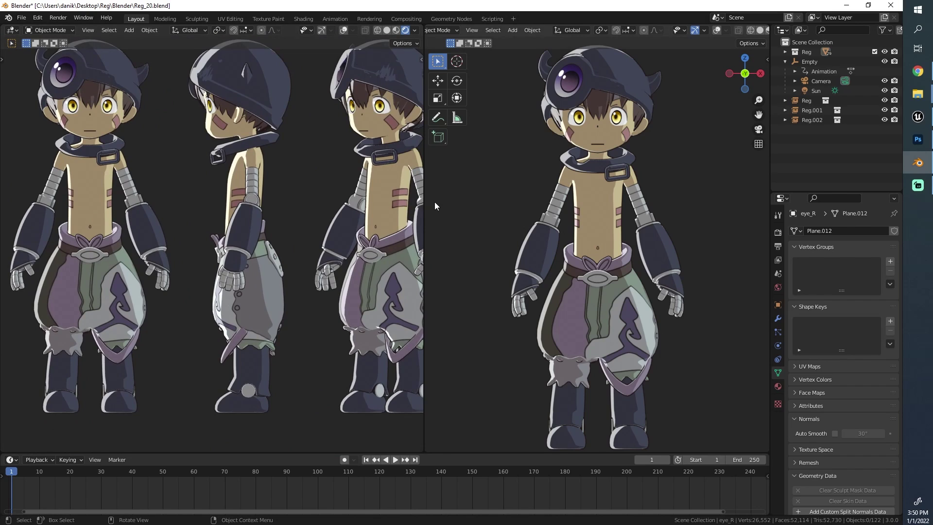
drag(424, 202, 508, 204)
scroll(369, 232, down, 2)
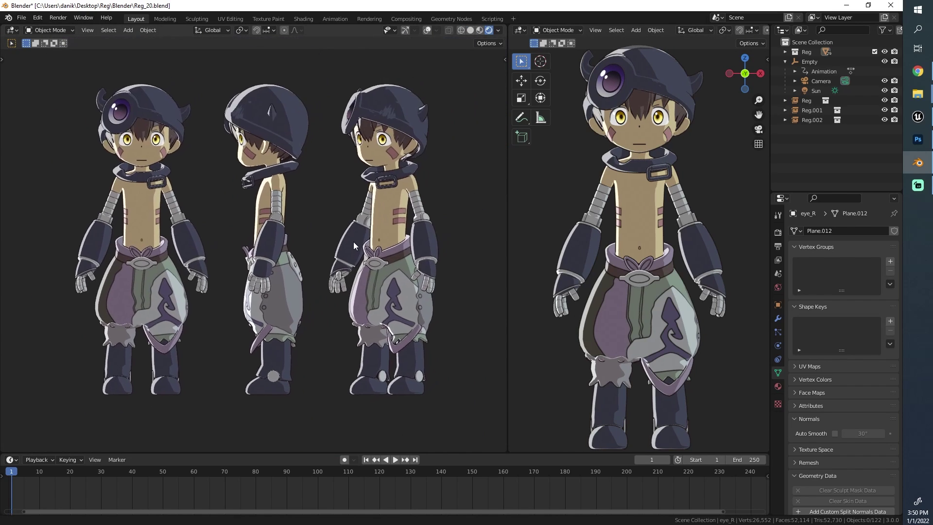
- Narrow the turnaround viewport slightly by moving the divider left
scroll(354, 241, up, 2)
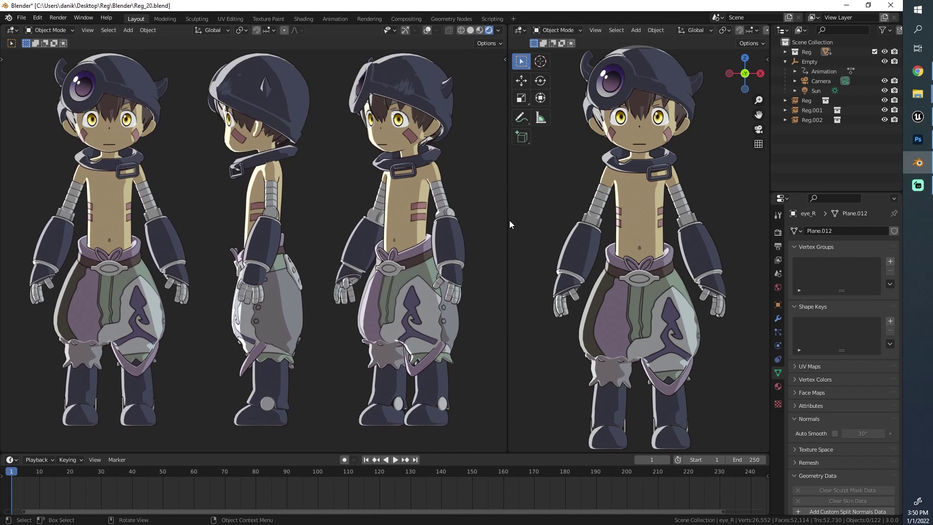
drag(509, 223, 479, 226)
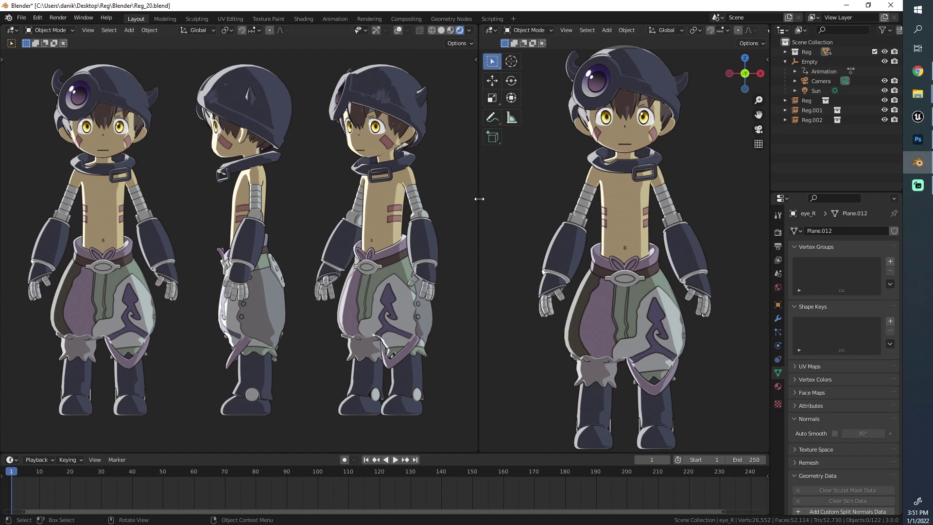
- Narrow the turnaround area a bit more, then select and zoom in on the character's torso mesh
drag(479, 199, 467, 198)
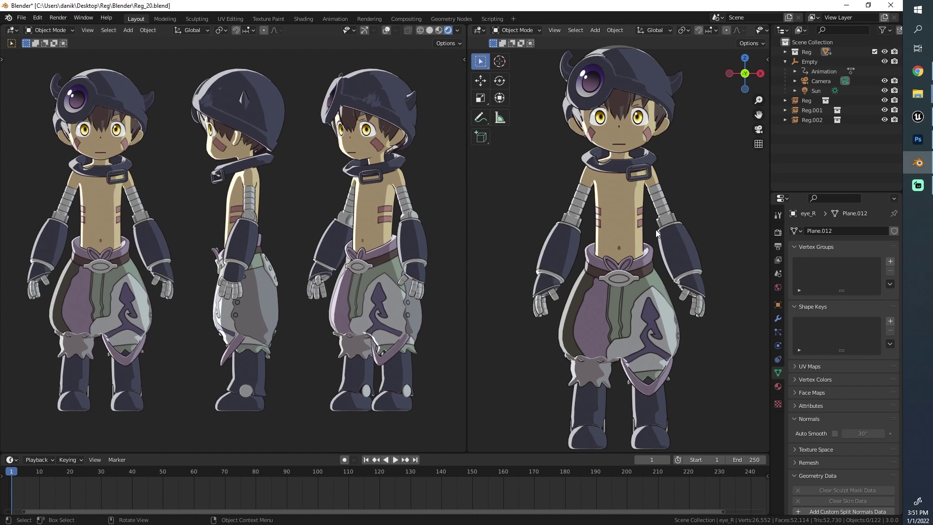
scroll(654, 230, down, 1)
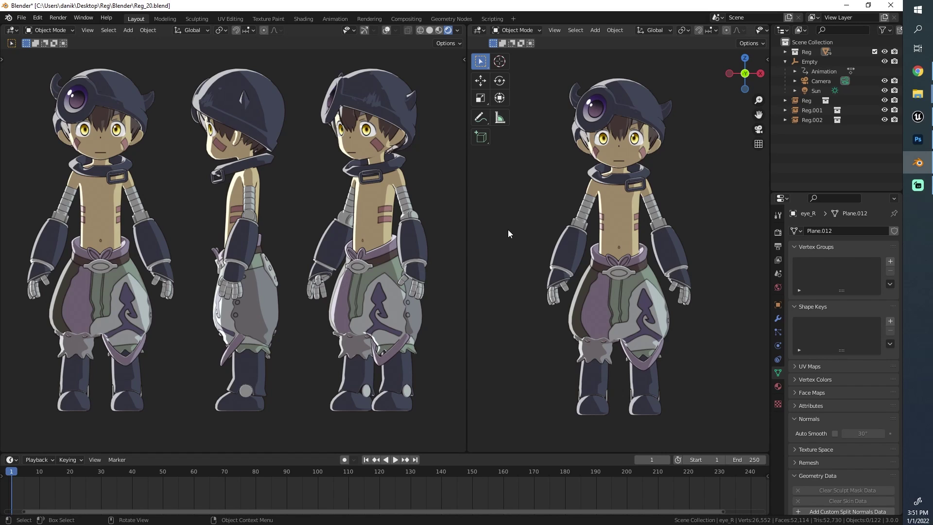
click(614, 225)
scroll(611, 221, up, 3)
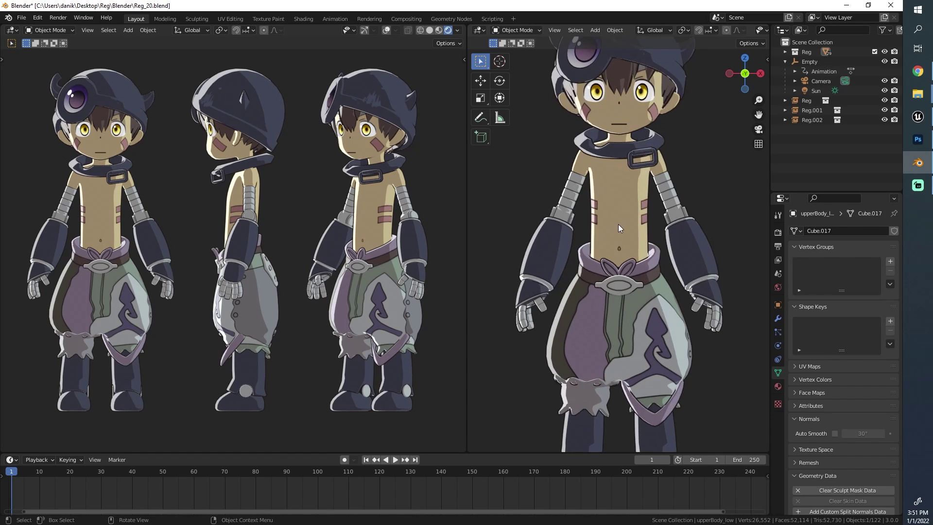
key(shift+z)
scroll(607, 215, down, 4)
middle_drag(665, 226, 585, 243)
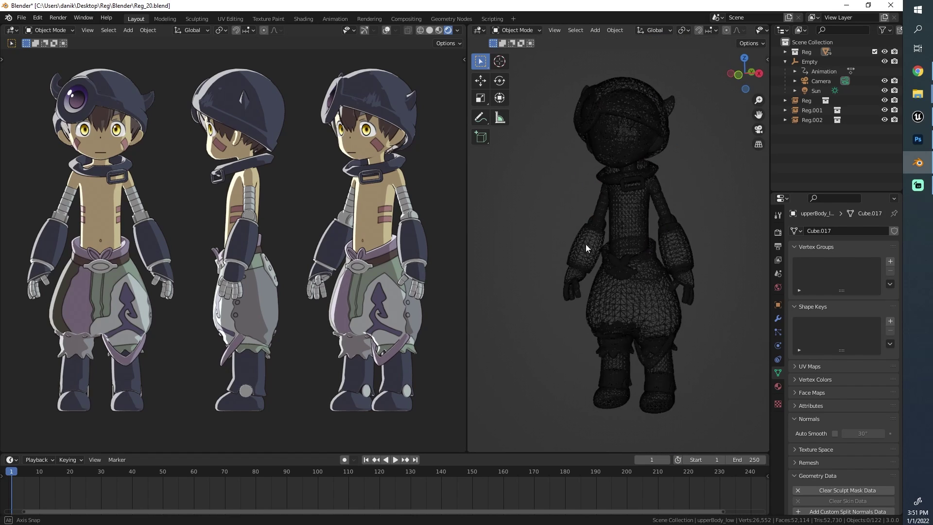
key(a)
scroll(611, 244, up, 4)
scroll(595, 262, up, 1)
key(alt+a)
scroll(602, 258, down, 3)
key(z)
click(622, 202)
scroll(642, 222, down, 3)
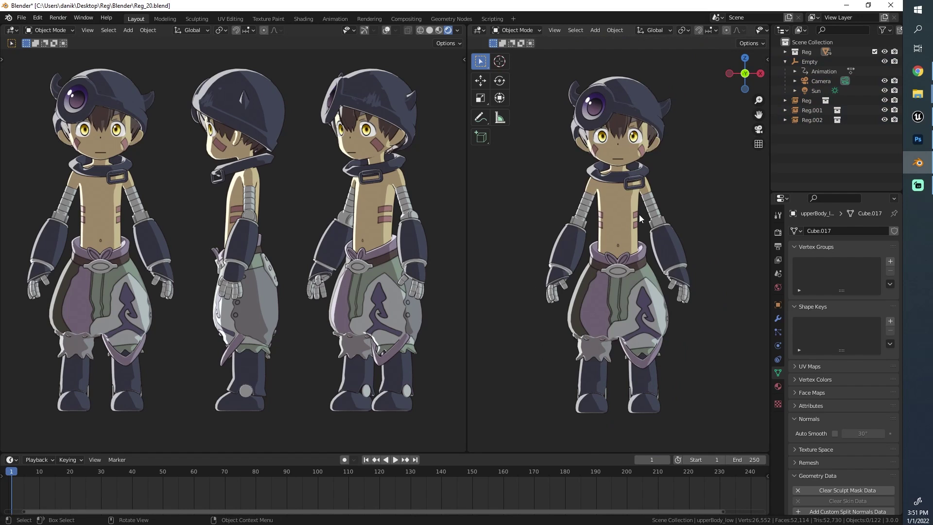
scroll(640, 214, up, 2)
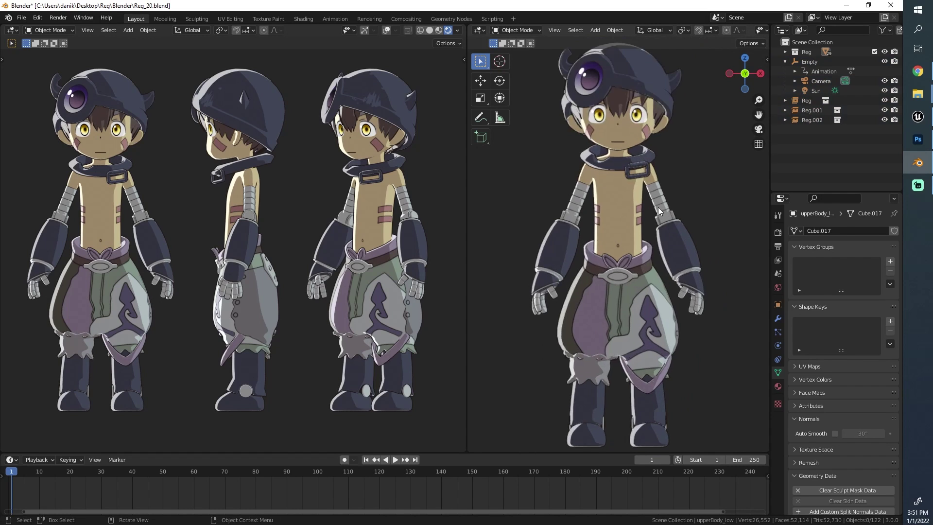
middle_drag(657, 207, 578, 249)
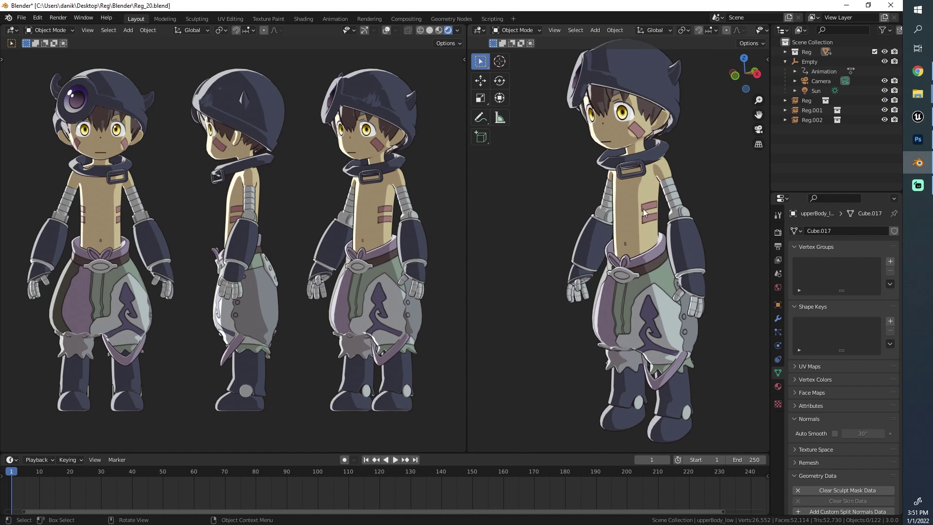
scroll(572, 248, down, 1)
scroll(564, 258, up, 2)
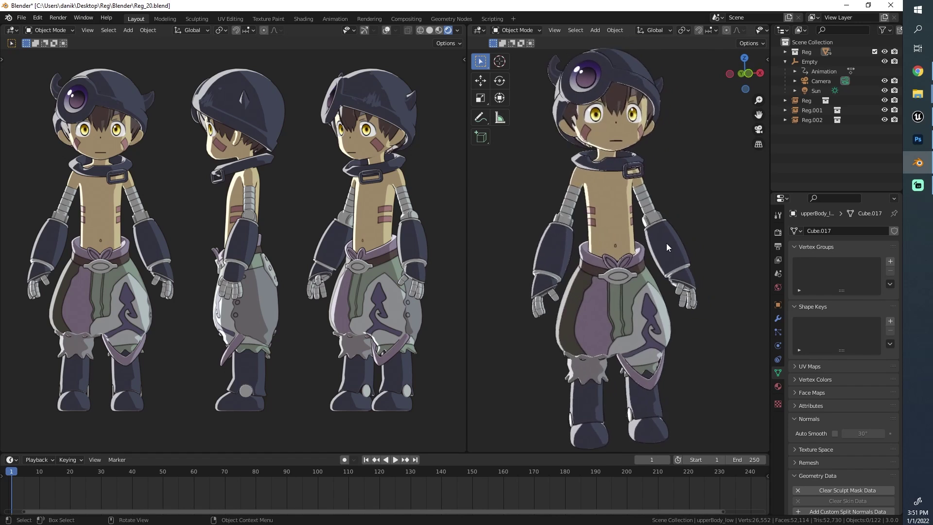